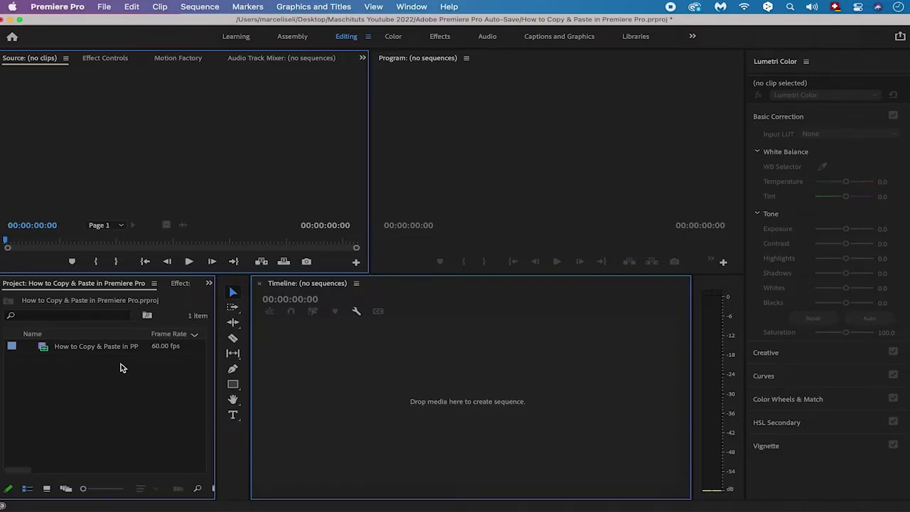
Drag the 'How to Copy & Paste in PP' item onto the empty Timeline to create its sequence.
click(98, 348)
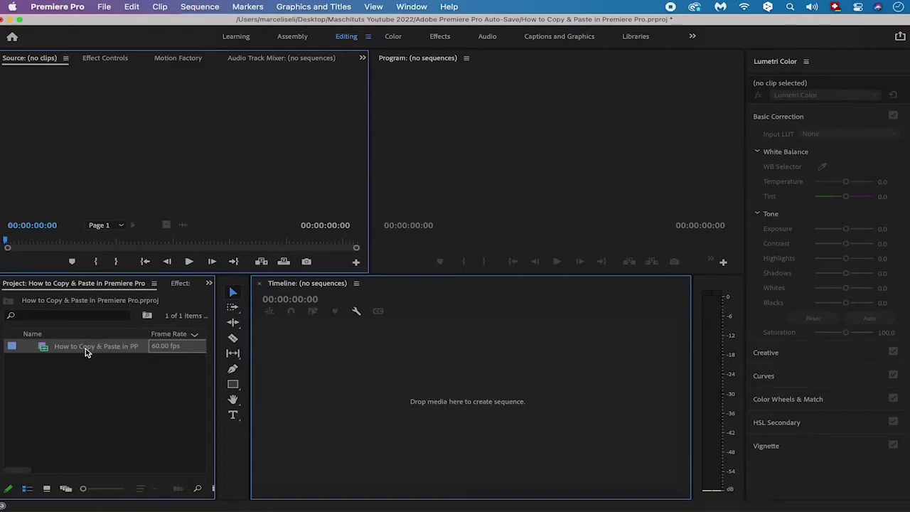
drag(86, 349, 316, 334)
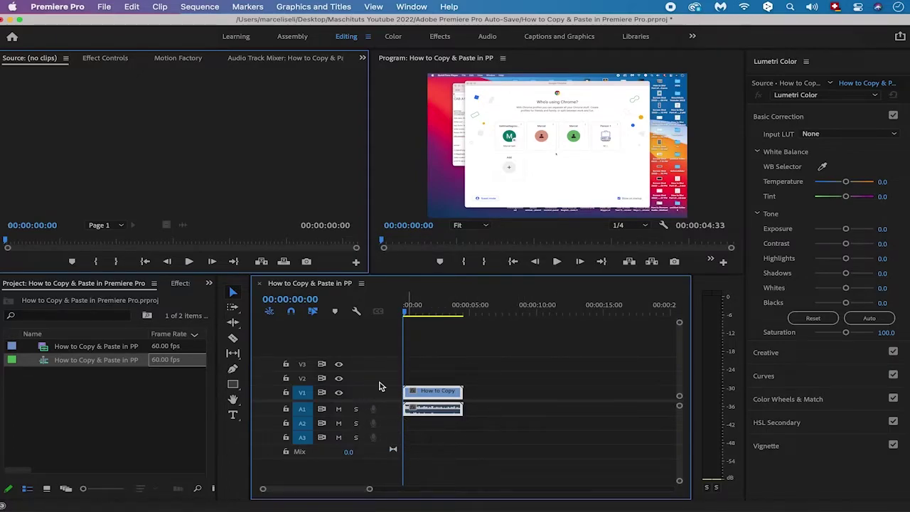
Maximize the Timeline panel with the ` key and select the clip on V1 and A1.
key(grave)
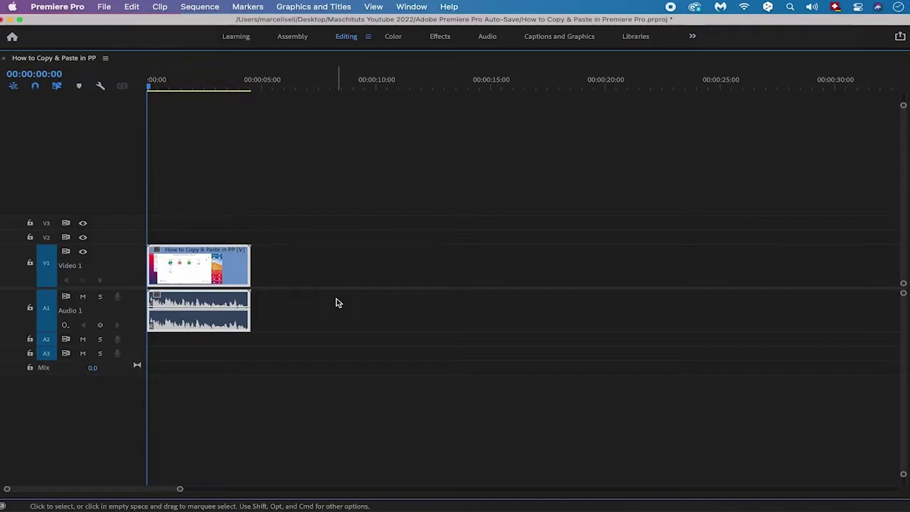
key(super+a)
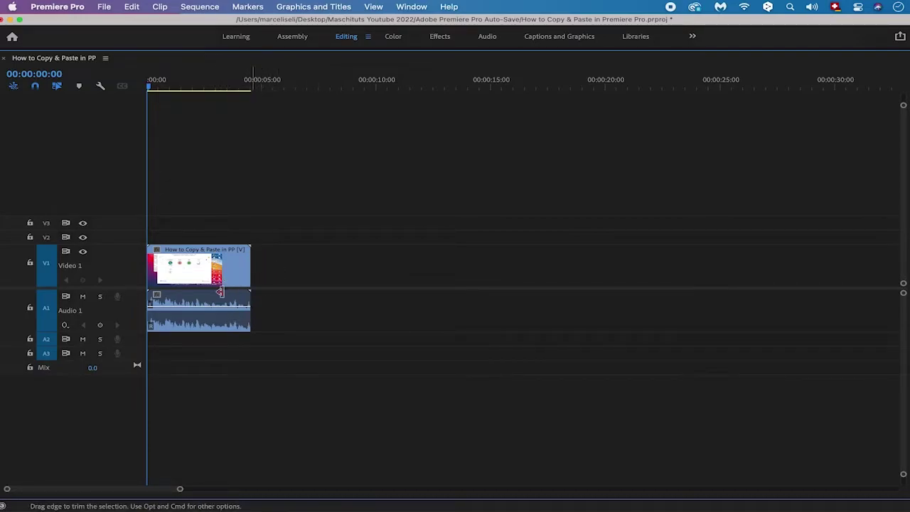
click(213, 257)
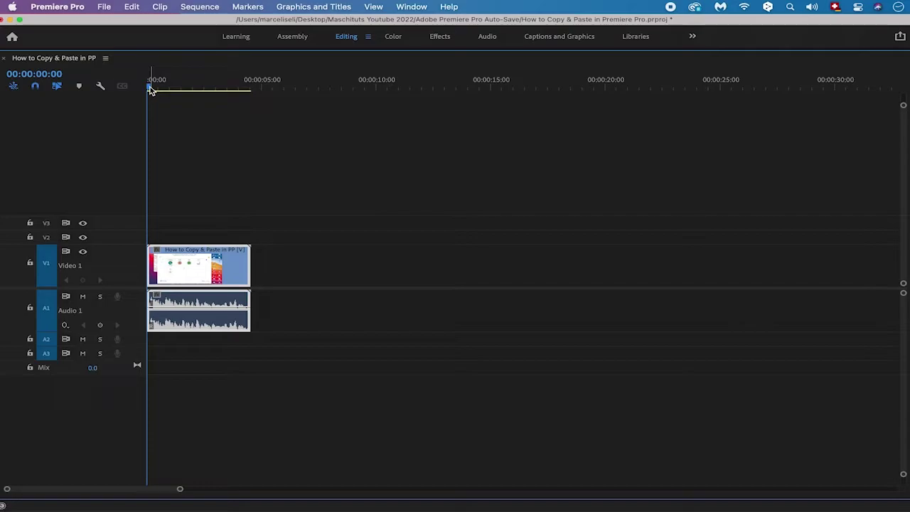
Stop playback near 10 seconds and paste a copy of the clip there on V1 and A1.
key(space)
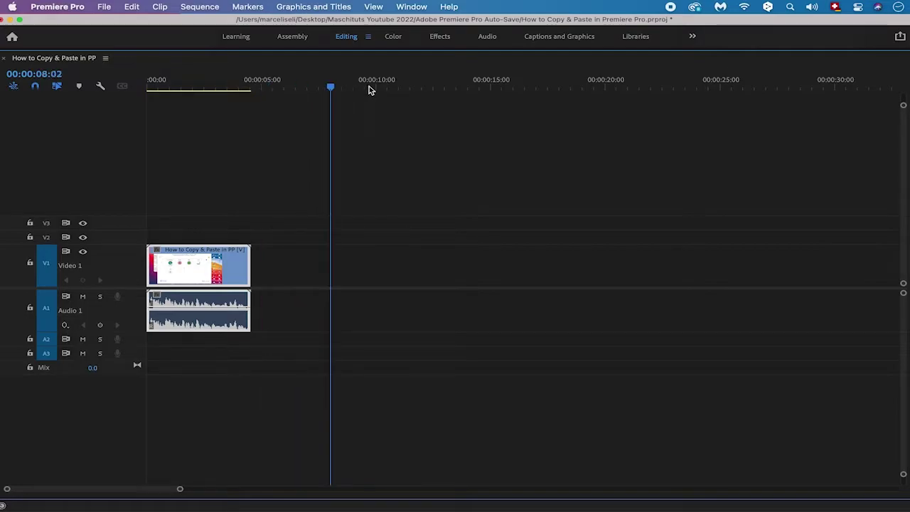
key(space)
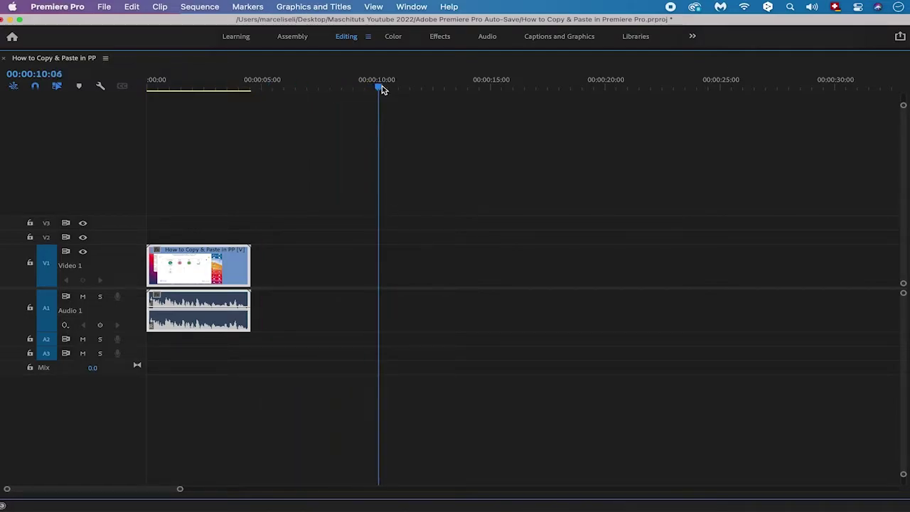
key(super+k)
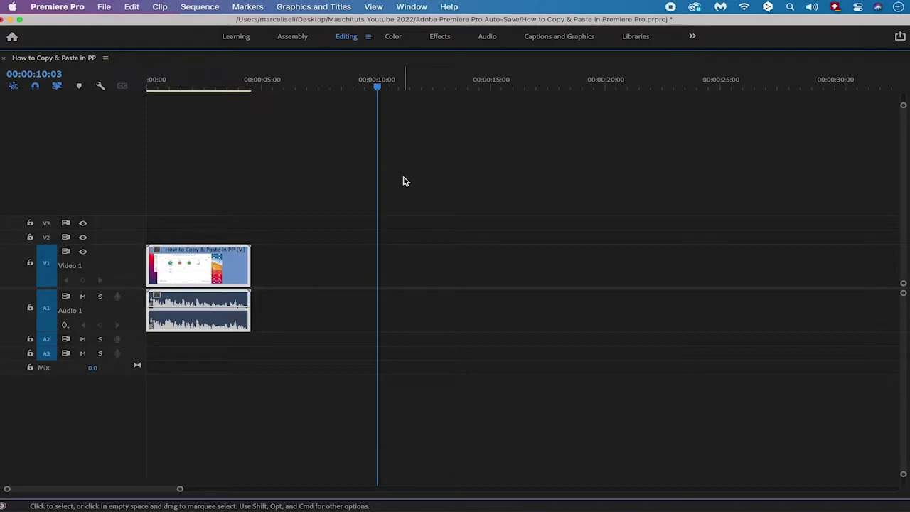
key(super+v)
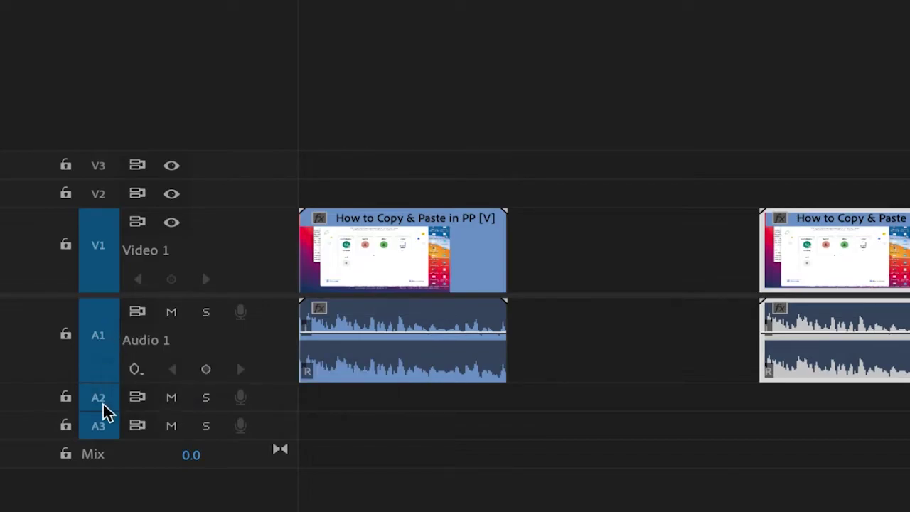
Untarget A1 and A2, paste a copy at 20 seconds so its audio lands on A3, then zoom out.
click(101, 331)
click(102, 398)
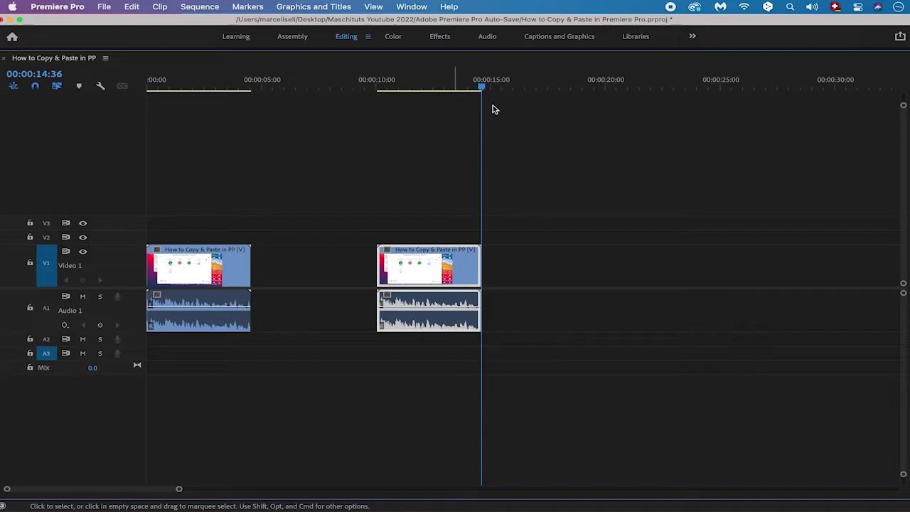
drag(481, 86, 605, 91)
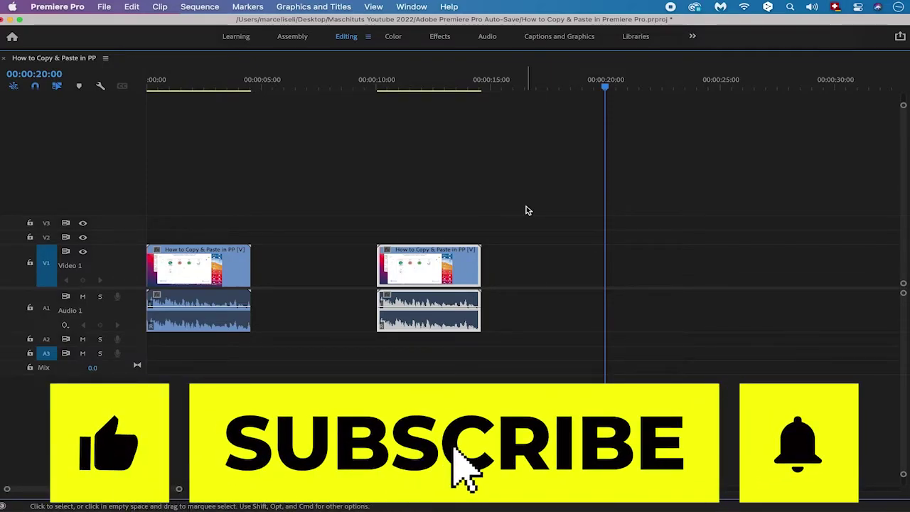
key(super+v)
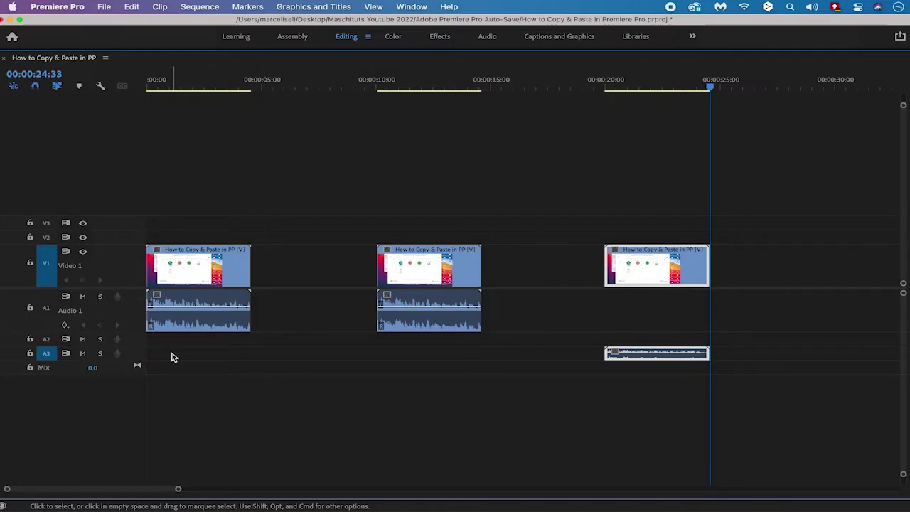
key(minus)
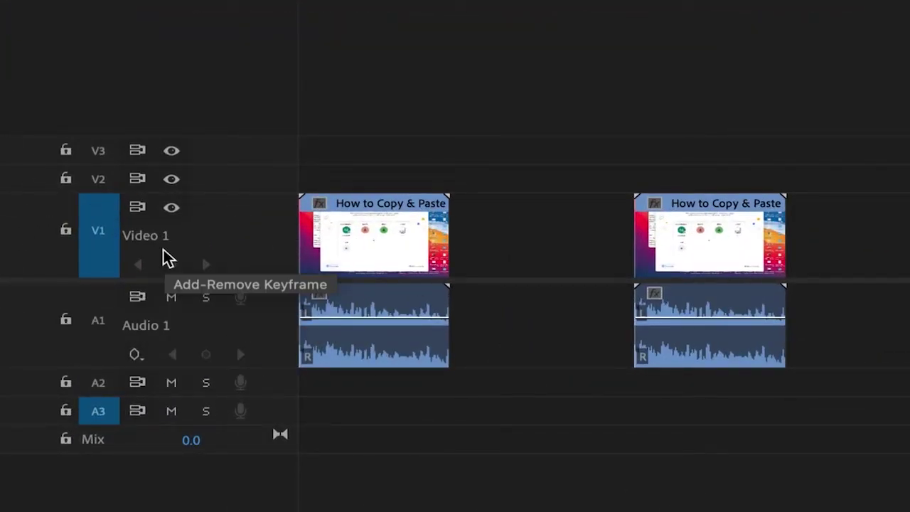
Switch track targeting from V1/A3 to V3/A2 and move the playhead to 00:00:30:00.
click(107, 235)
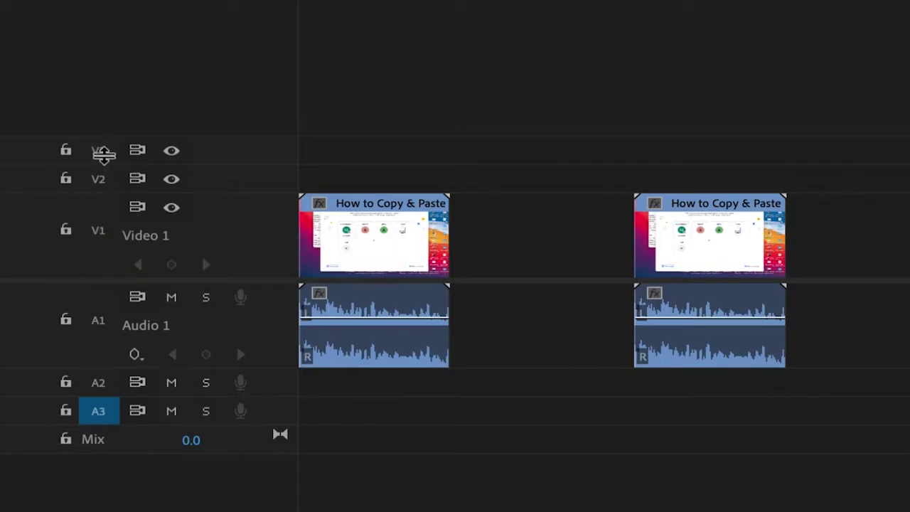
click(99, 151)
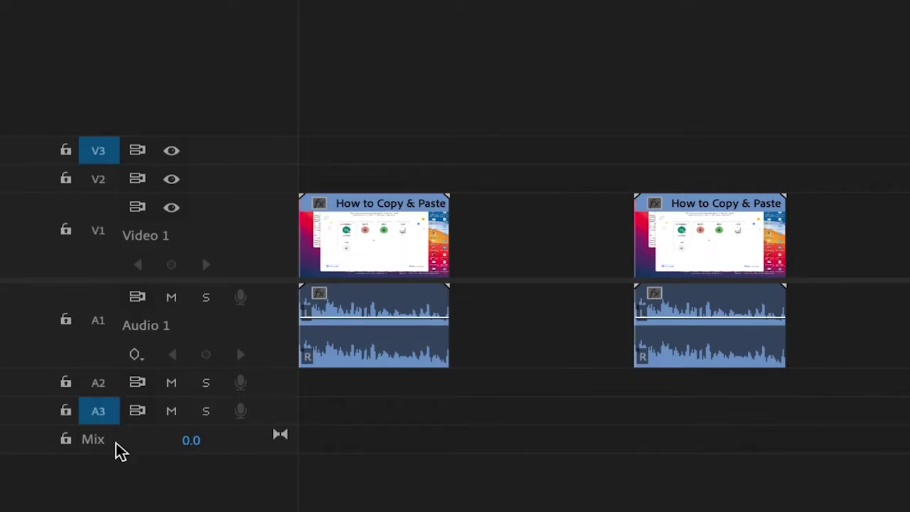
click(101, 416)
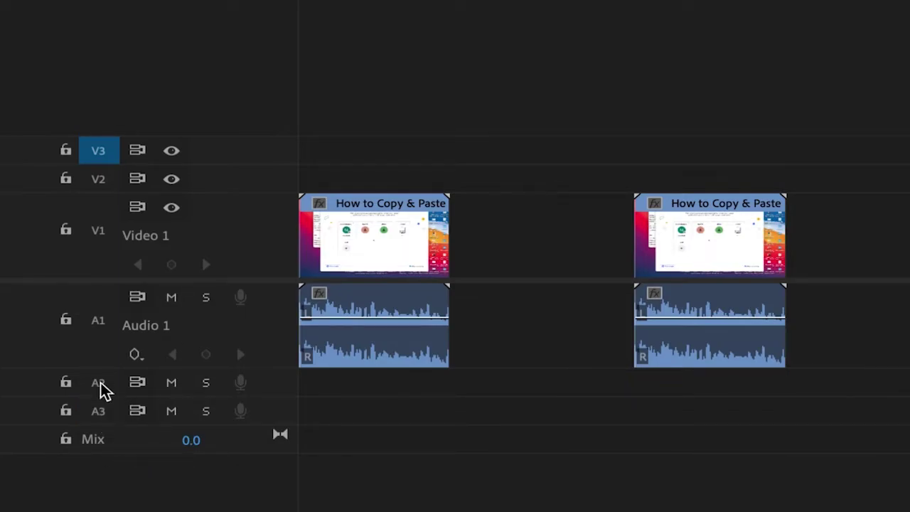
click(101, 386)
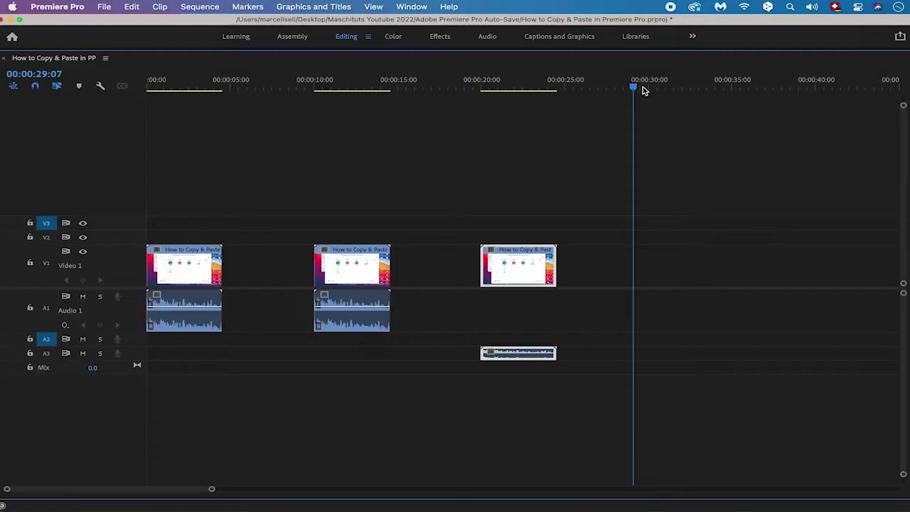
drag(642, 90, 649, 89)
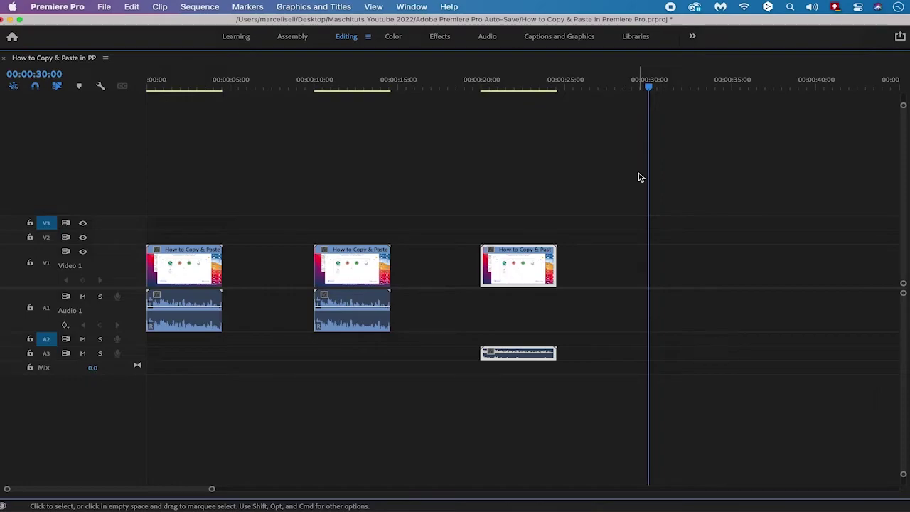
Paste a copy onto V3 and A2, then select the original clip on V1 and A1.
key(super+v)
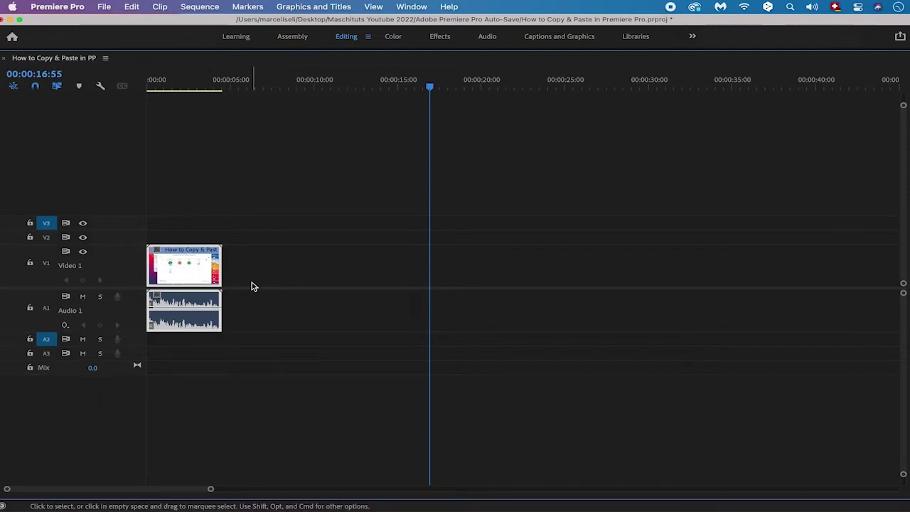
click(221, 246)
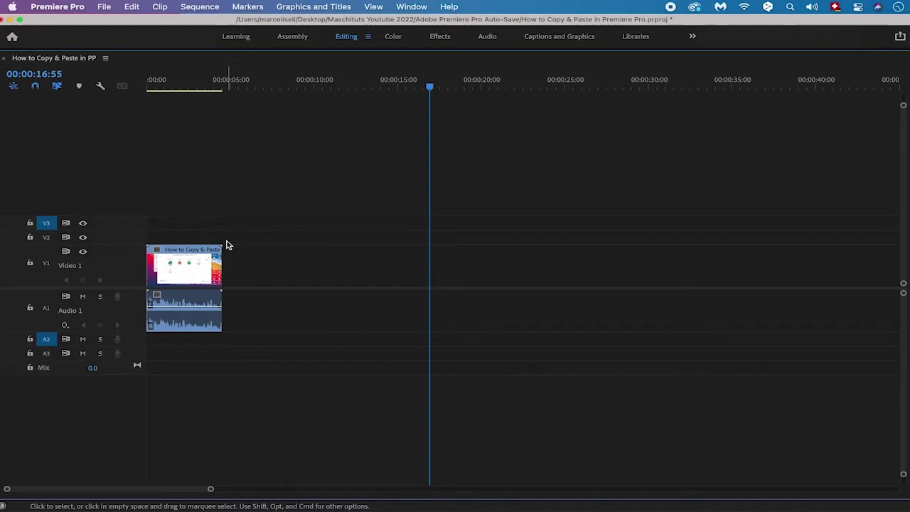
Drag the clip and its audio from the sequence start to about 10 seconds, then reselect it.
click(220, 249)
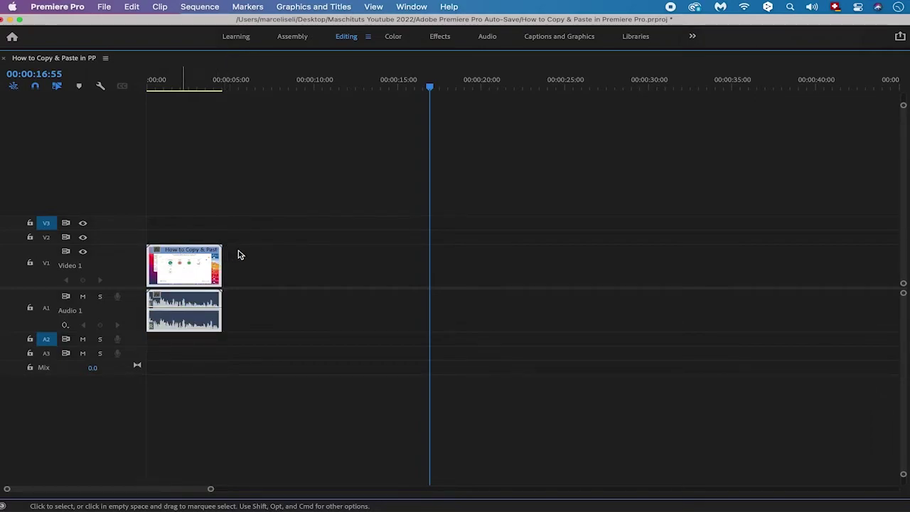
drag(206, 254, 304, 253)
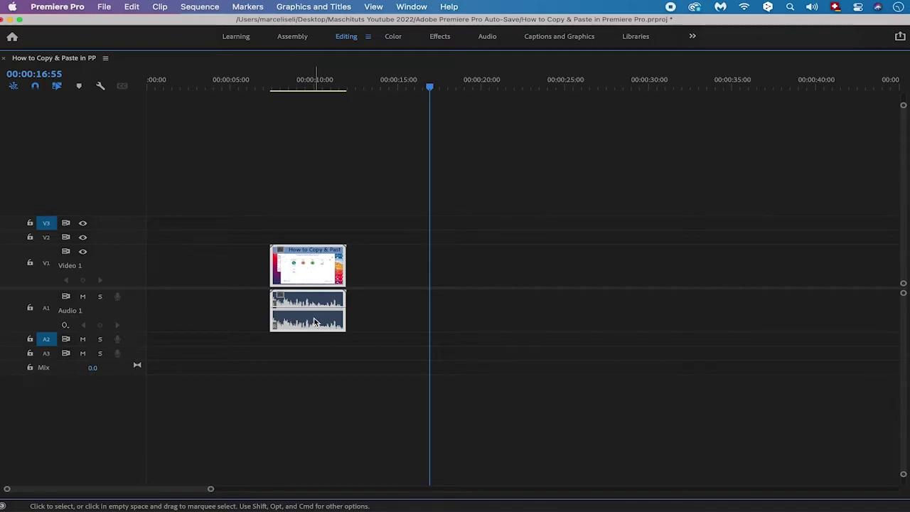
click(387, 263)
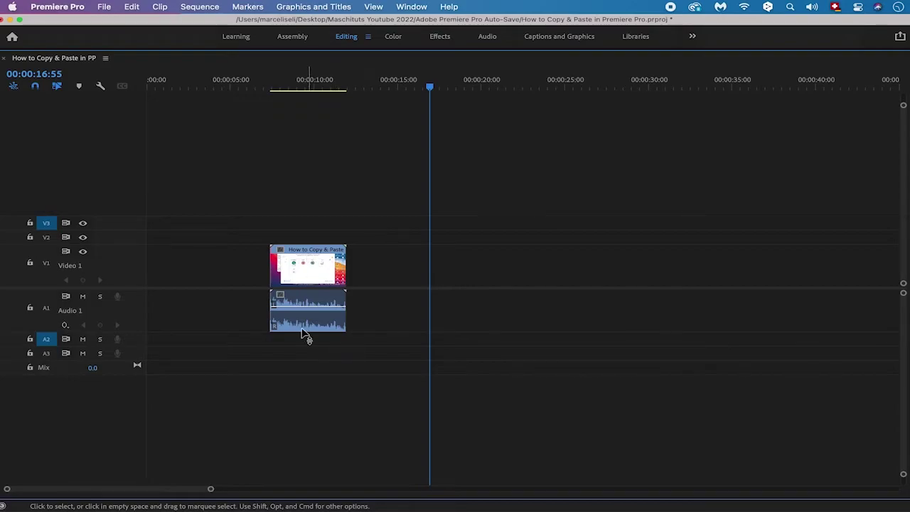
click(307, 262)
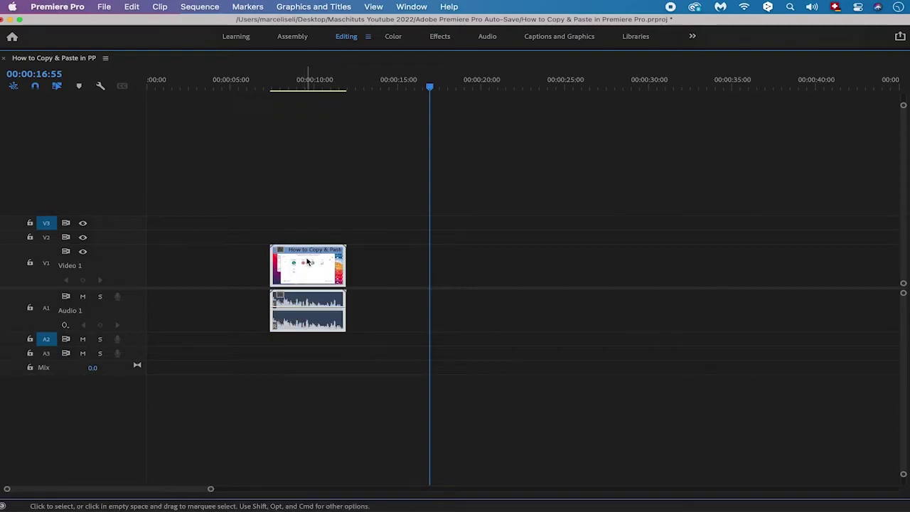
Unlink the clip's video from its audio via the context menu and select just the V1 video.
right_click(308, 262)
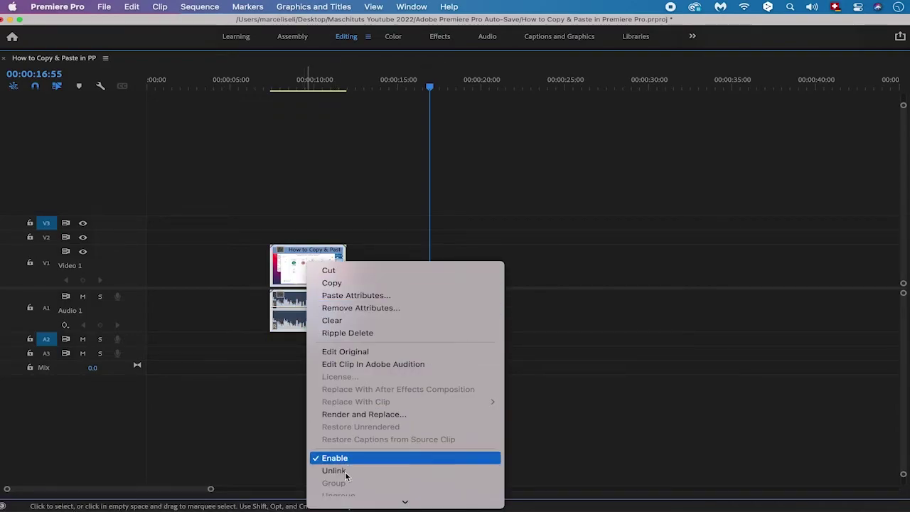
mouse_move(351, 502)
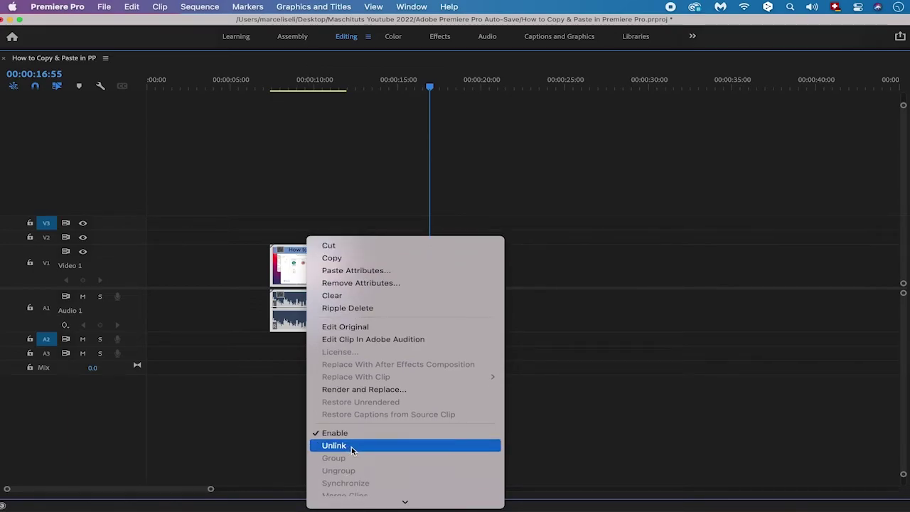
click(351, 445)
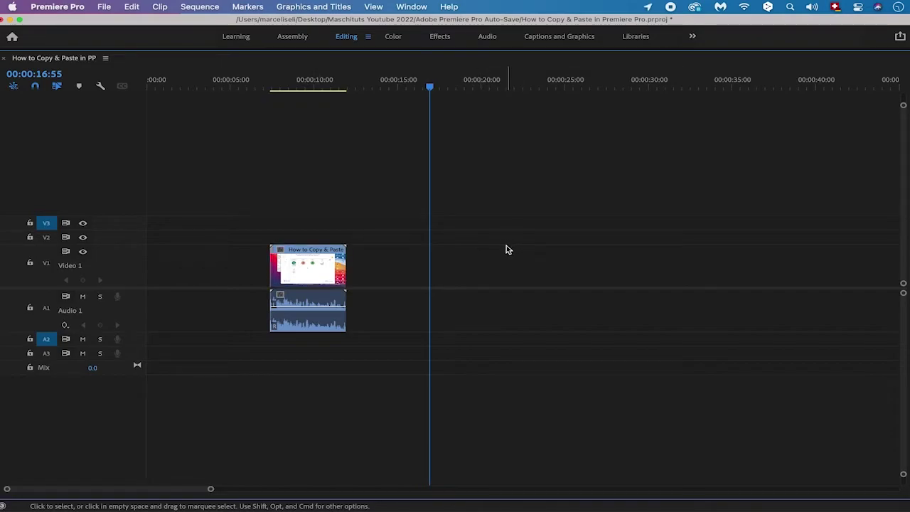
click(308, 265)
Paste a video-only copy of the clip onto V3 at about 00:00:21:42, then select the A1 audio.
click(313, 259)
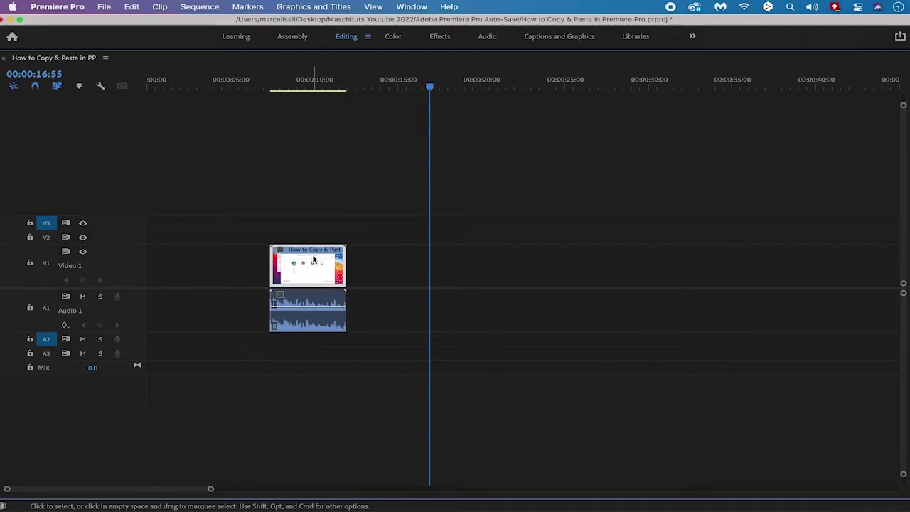
click(462, 88)
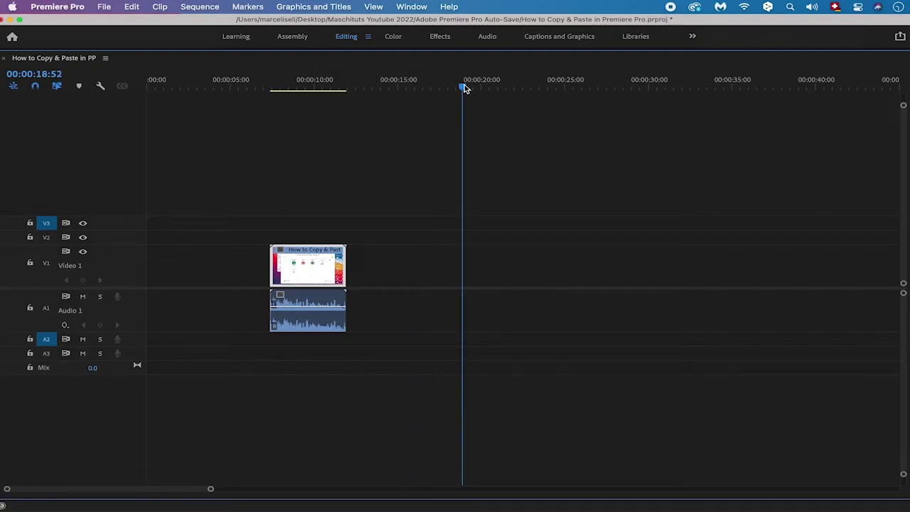
drag(463, 87, 479, 87)
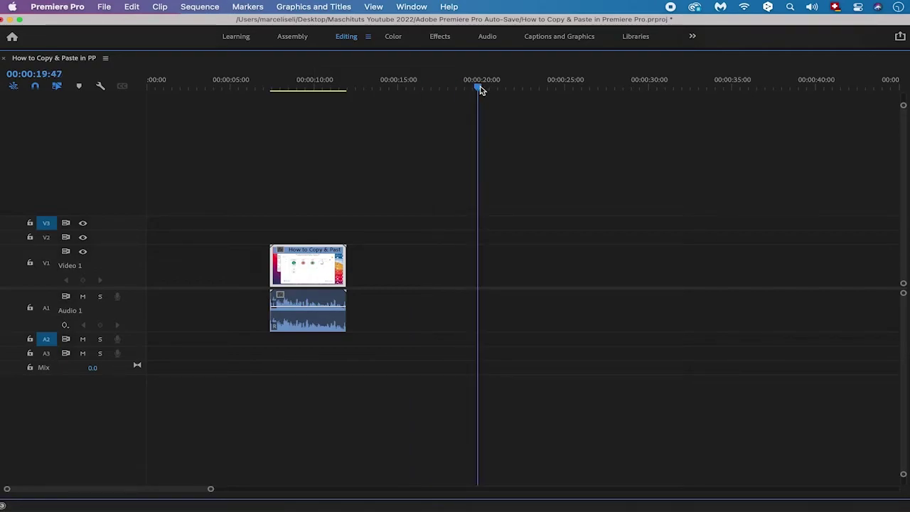
click(523, 91)
drag(504, 91, 509, 88)
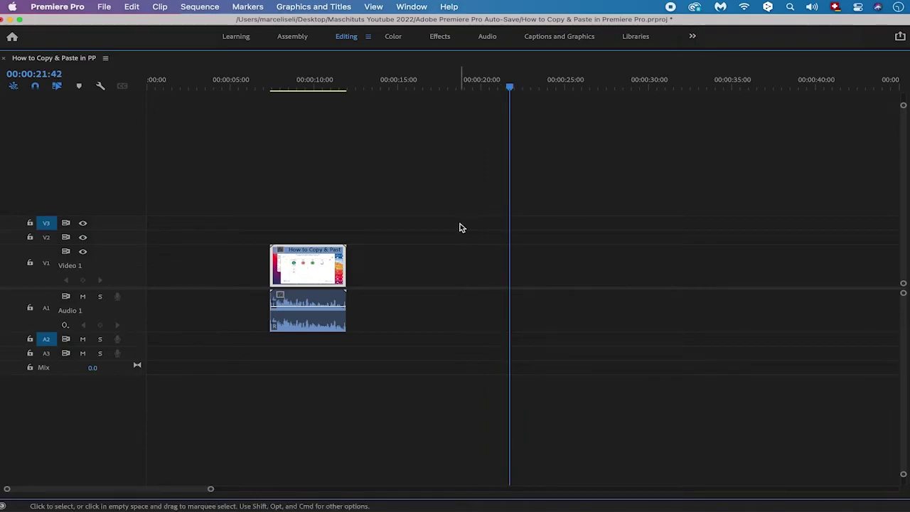
key(super+v)
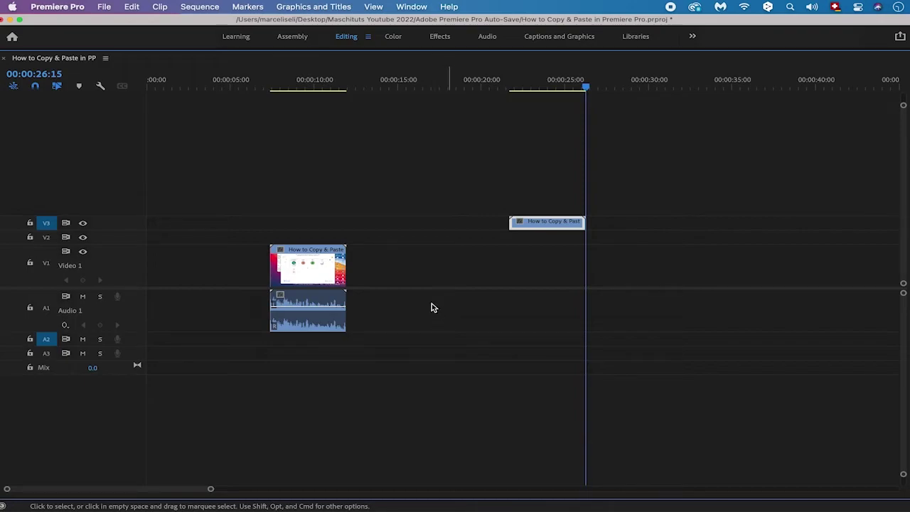
click(313, 318)
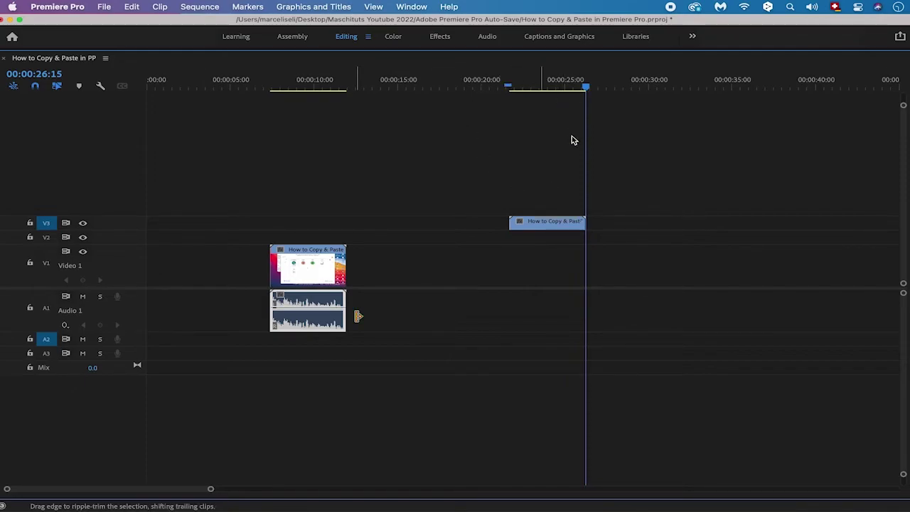
key(Up)
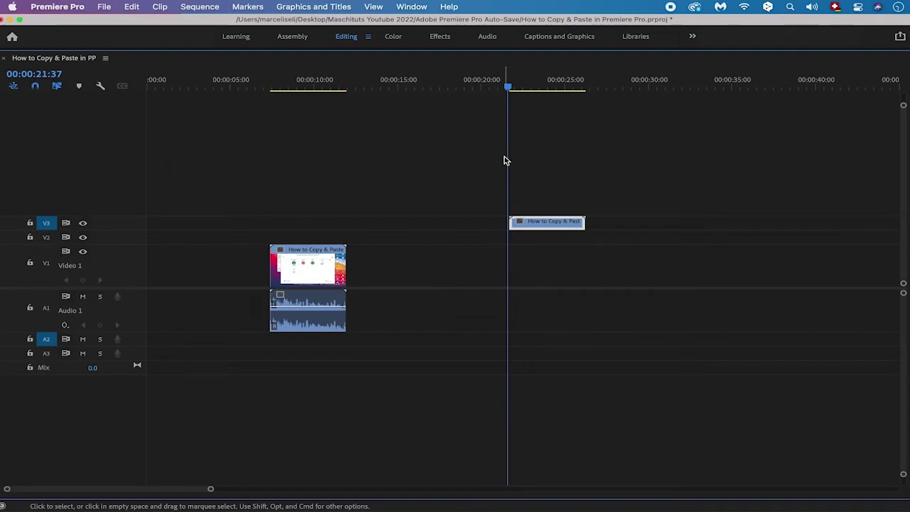
Undo the video-only paste onto V3 with Cmd+Z.
key(super+z)
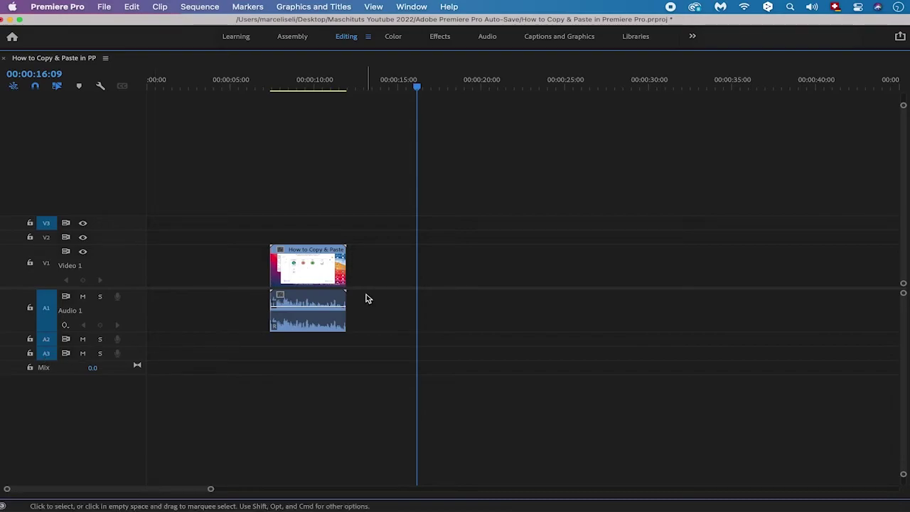
Select the linked clip and paste two copies from about 00:00:19:15 onto V3 and A1.
drag(373, 246, 289, 336)
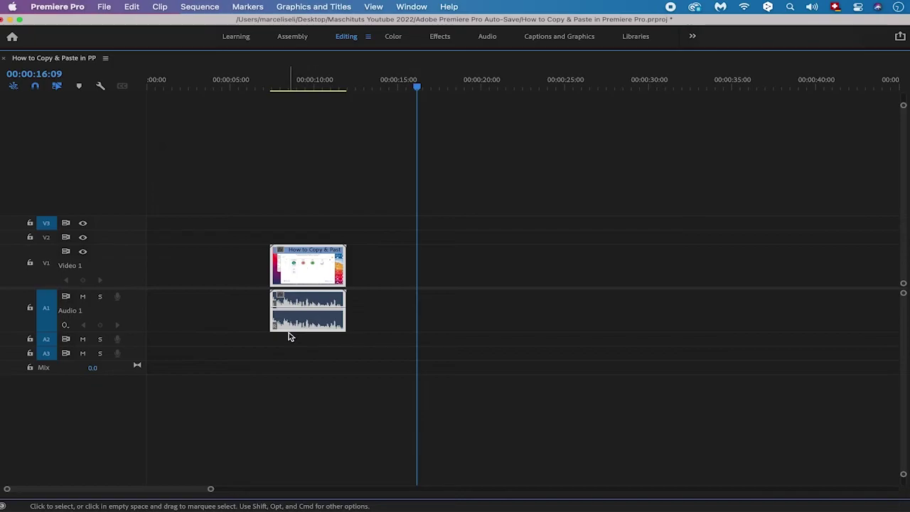
drag(416, 87, 473, 87)
key(super+v)
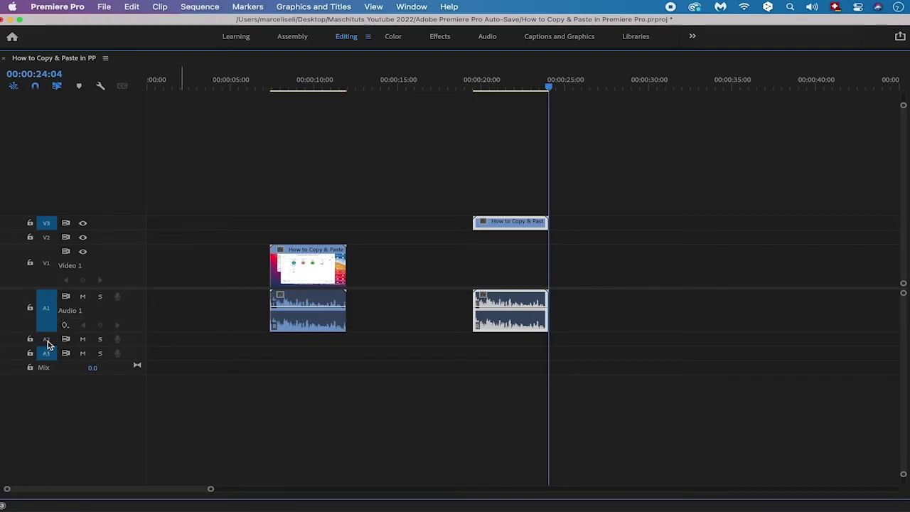
key(super+v)
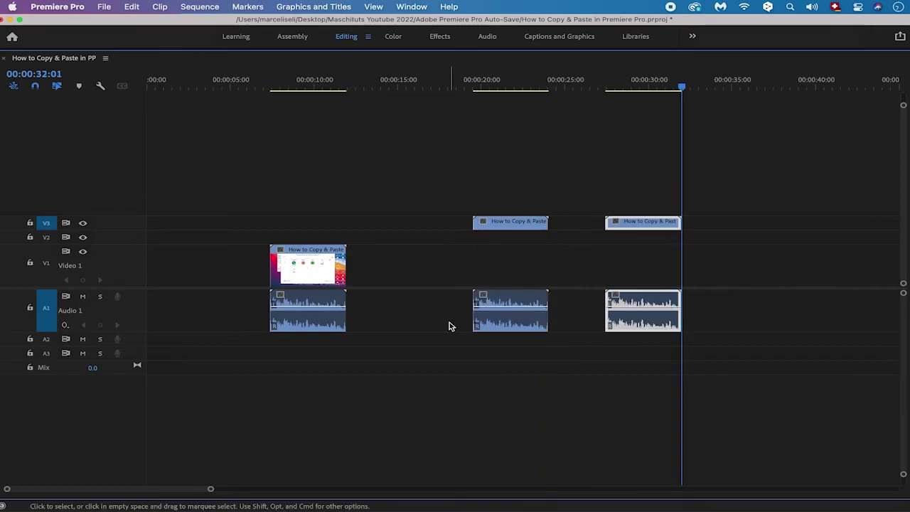